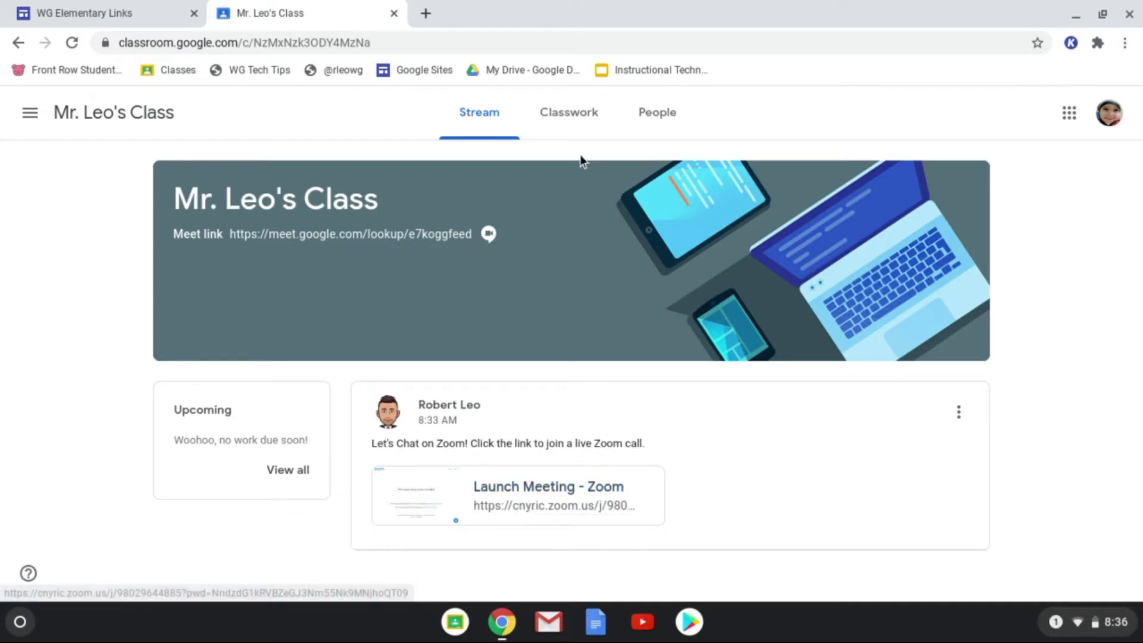
# - Open the Launch Meeting - Zoom link in the class stream and join the call with video
pyautogui.click(511, 494)
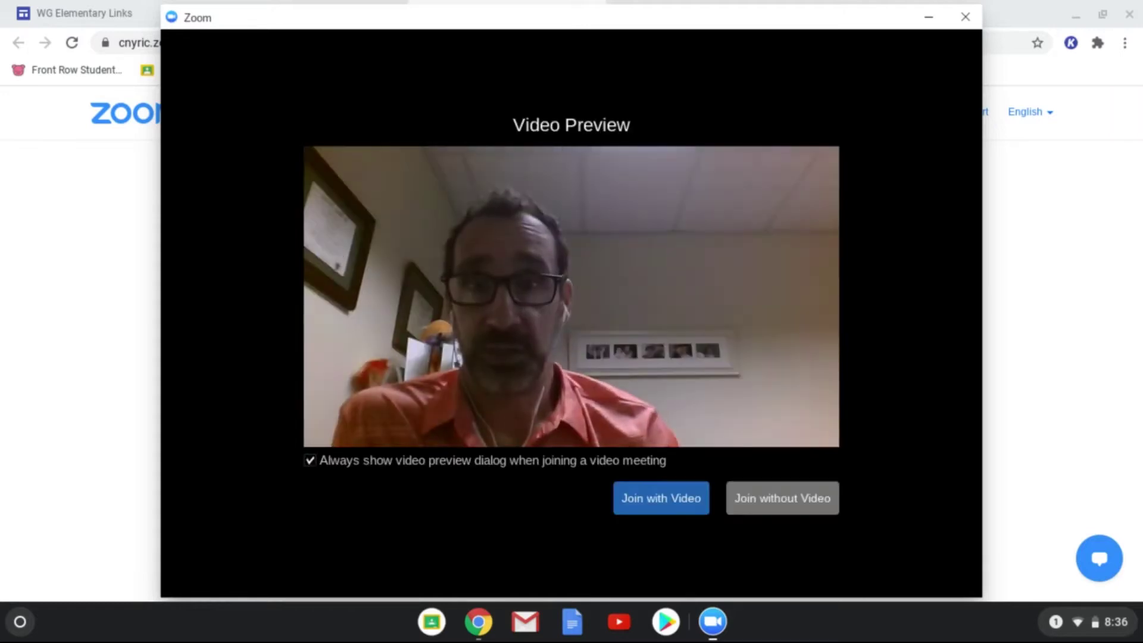
pyautogui.click(670, 508)
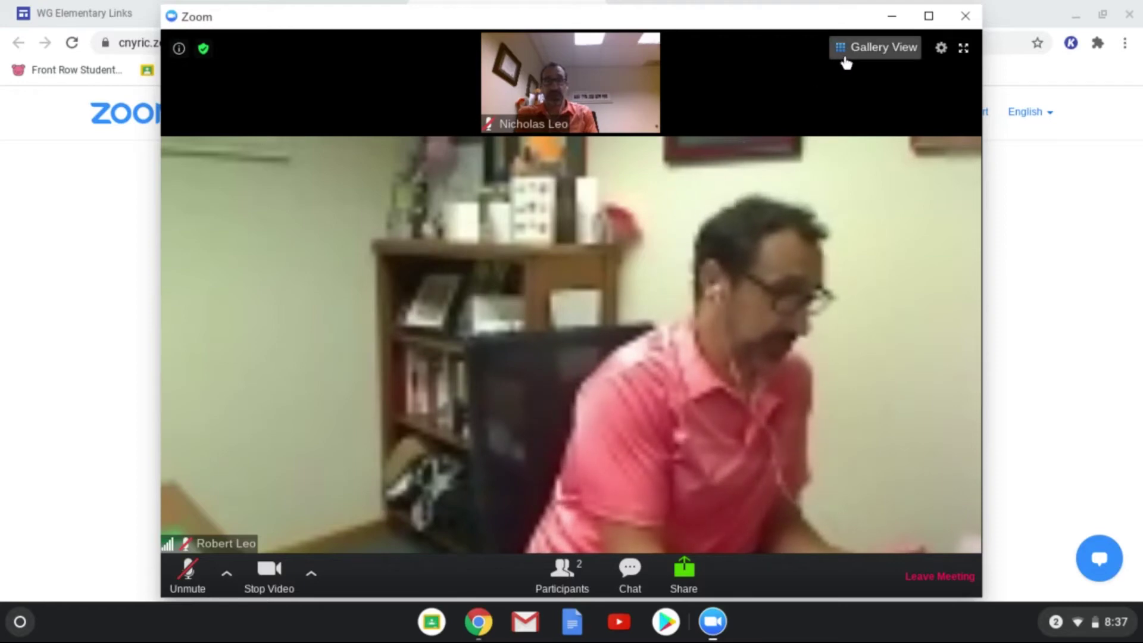
# - Show the meeting in gallery view, toggling once to speaker view and back to compare the layouts
pyautogui.click(865, 55)
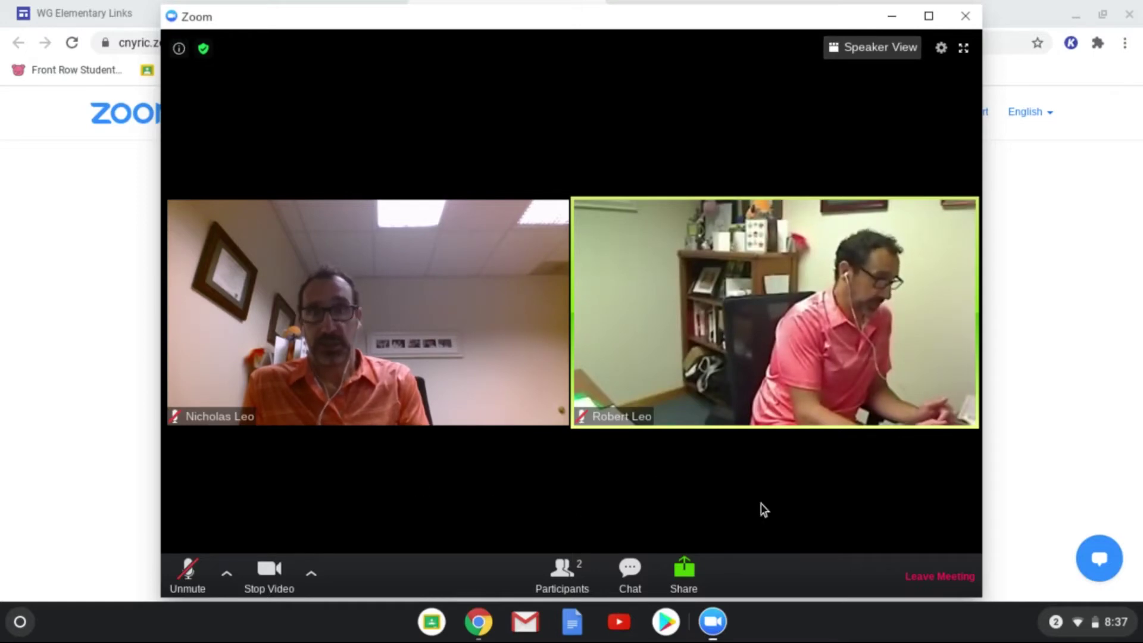
pyautogui.click(898, 52)
pyautogui.click(900, 54)
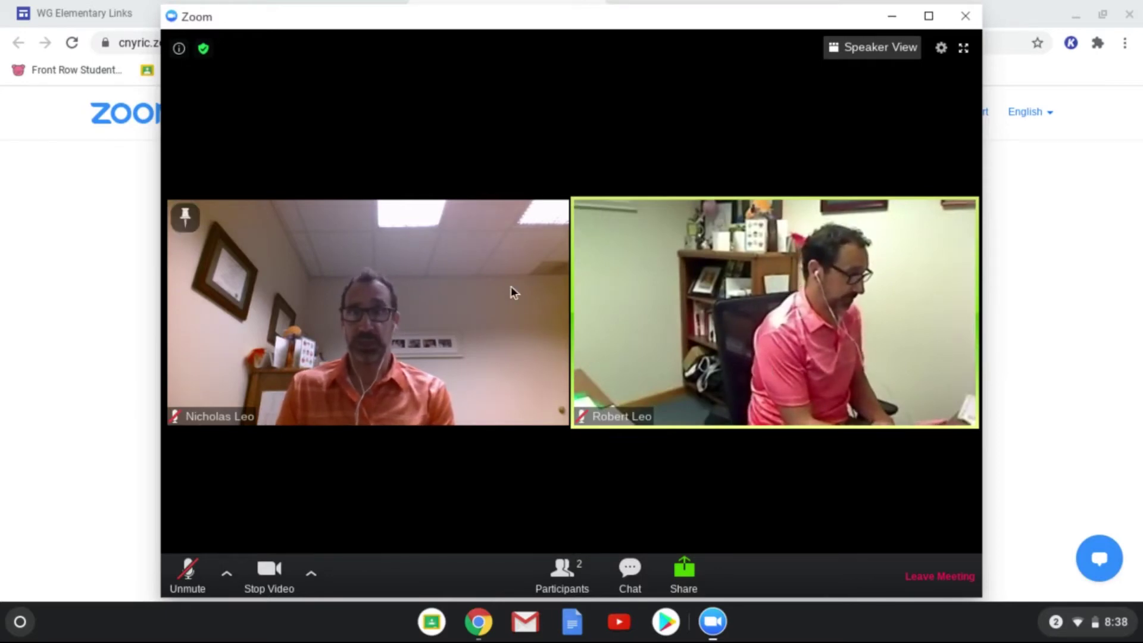
# - Pin the host's video as the main picture, and return the meeting to gallery view
pyautogui.click(592, 217)
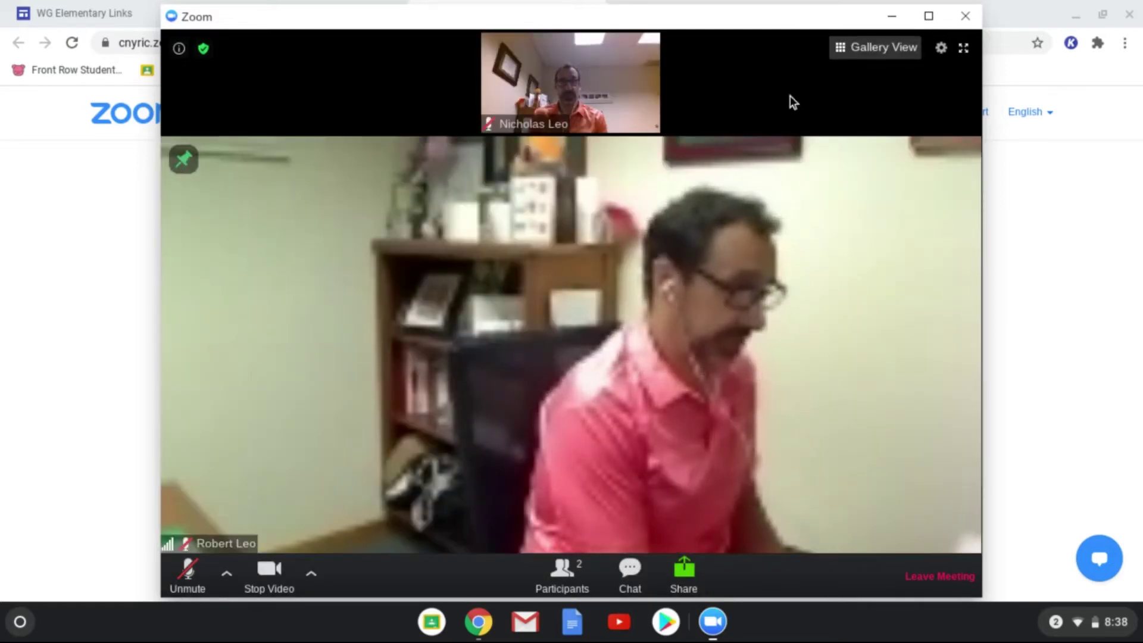
pyautogui.click(892, 51)
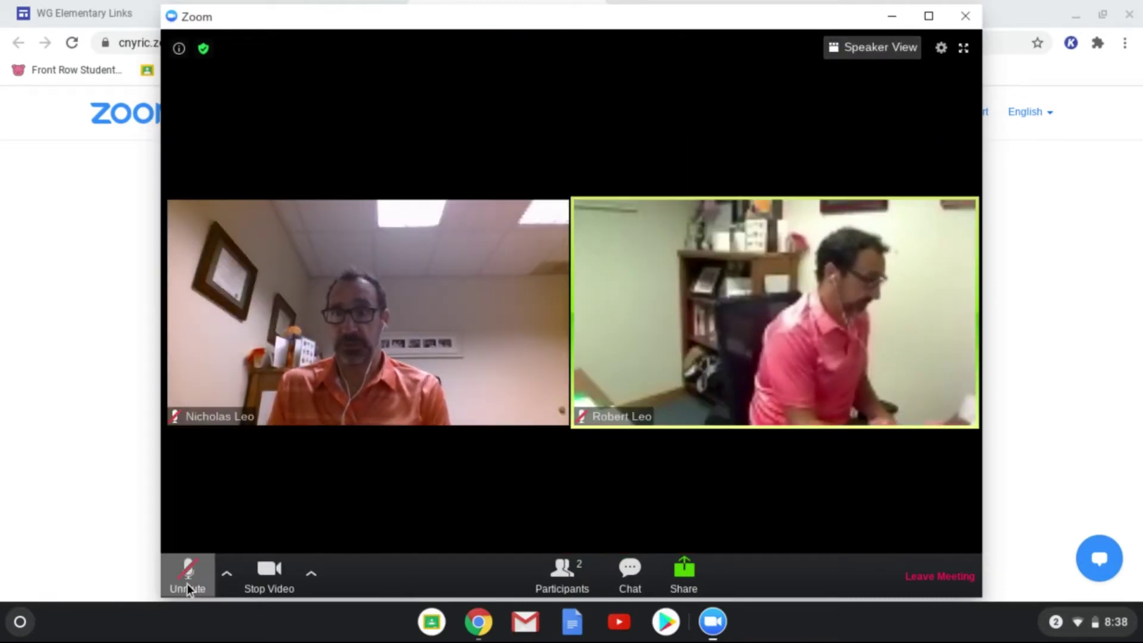
# - Review the microphone and speaker choices for the meeting, and the list of available cameras
pyautogui.click(226, 577)
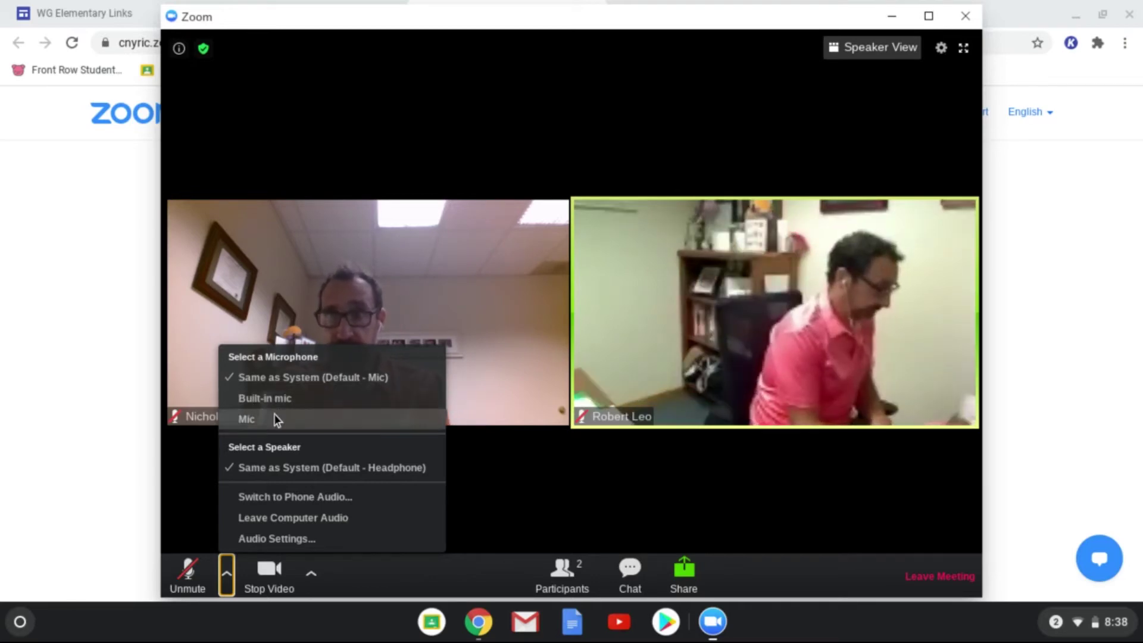
pyautogui.click(455, 472)
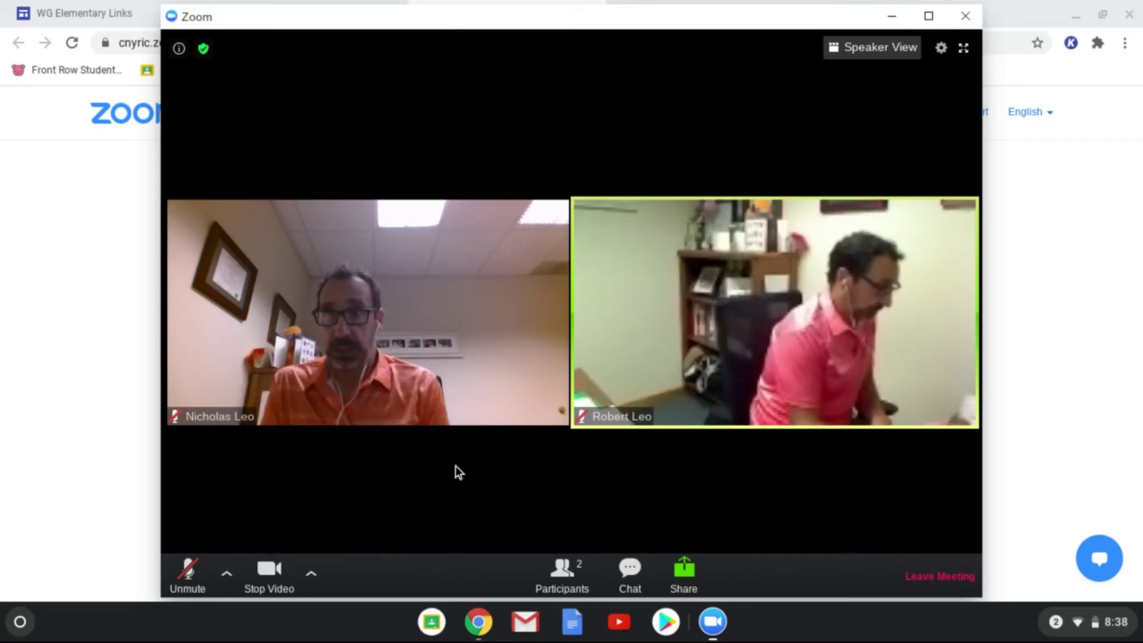
pyautogui.click(312, 577)
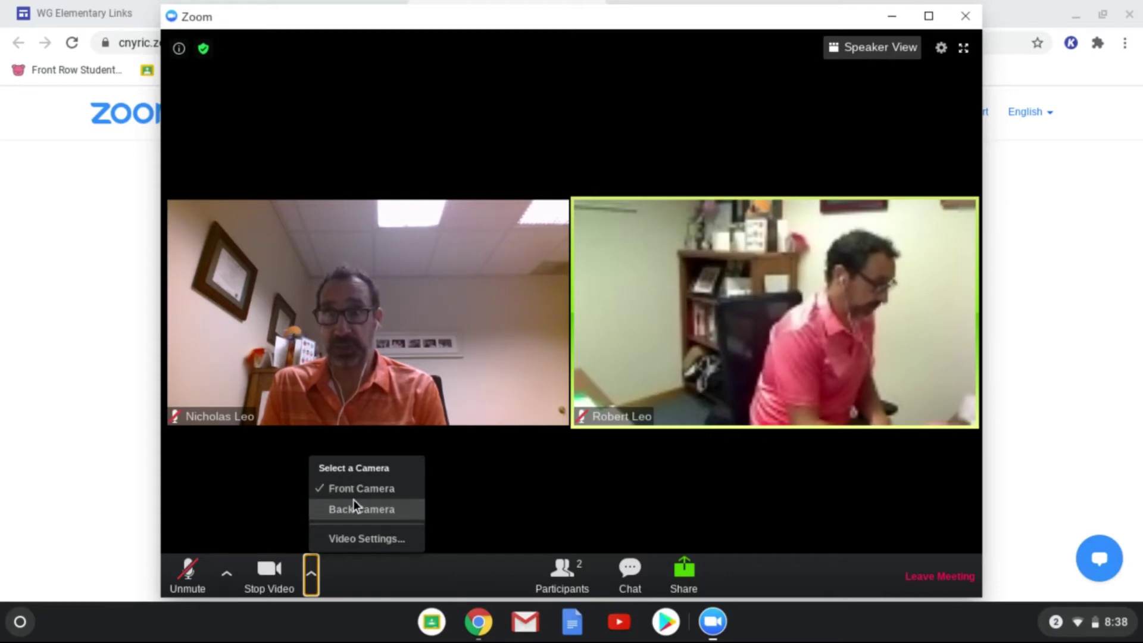
# - Stop the own camera video in the meeting and start it again
pyautogui.click(271, 579)
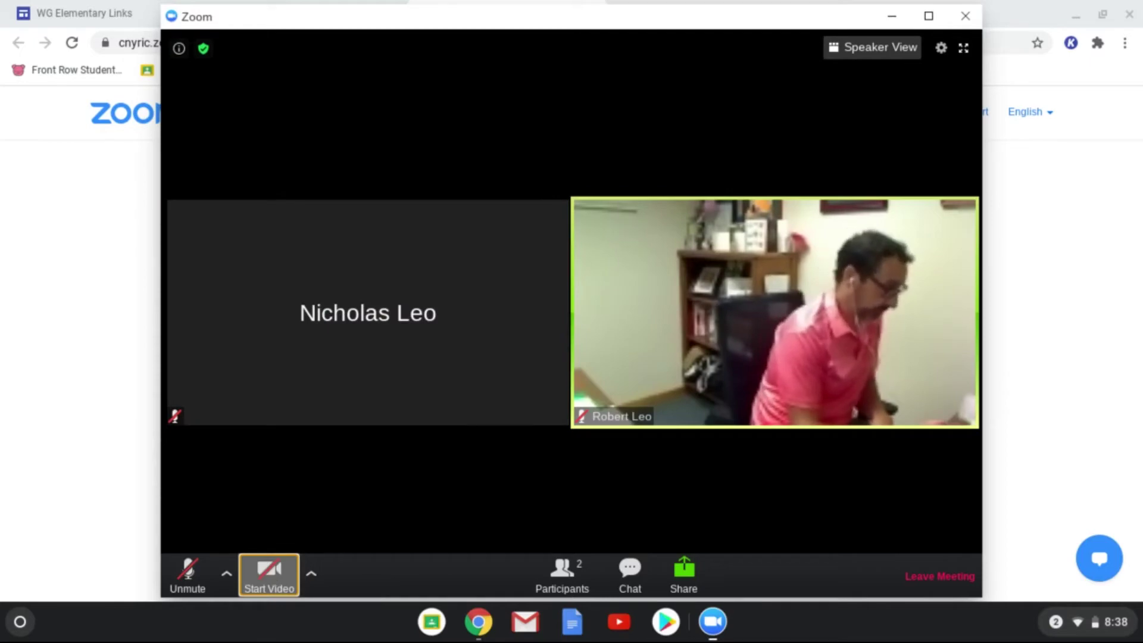
pyautogui.click(271, 578)
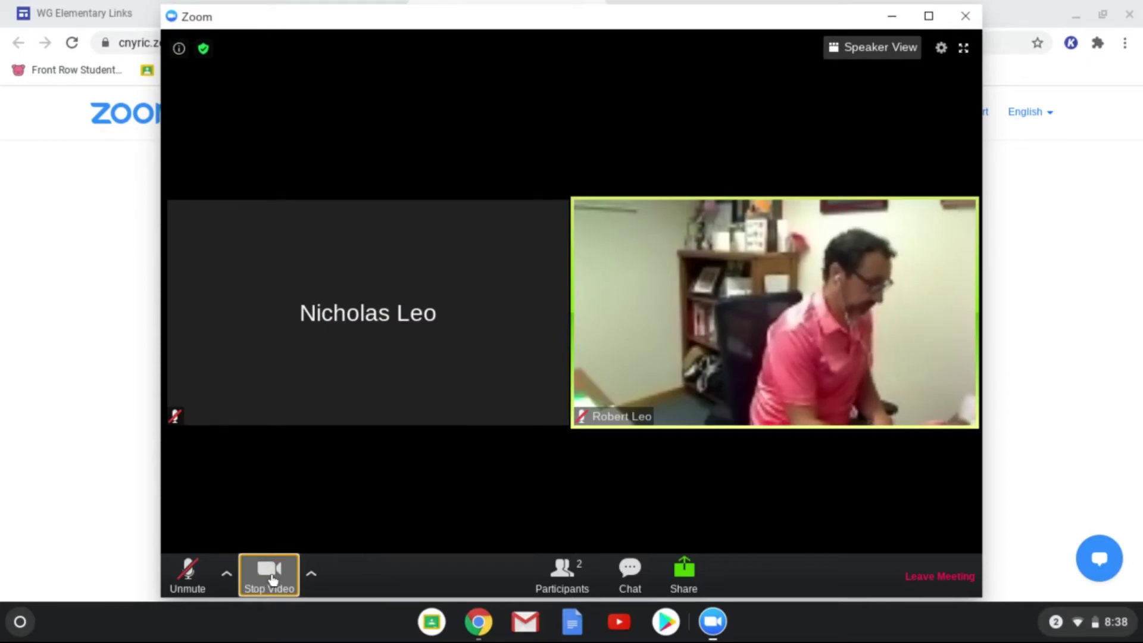
# - Show the participants list, raise a hand in the meeting, and check the additional reactions
pyautogui.click(562, 574)
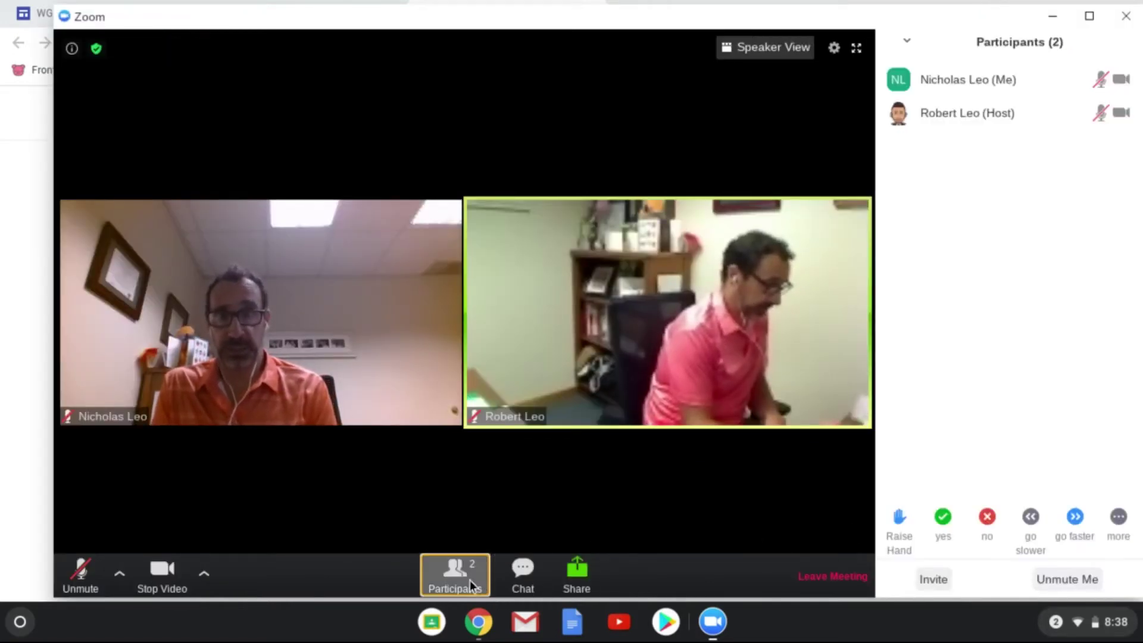
pyautogui.click(898, 517)
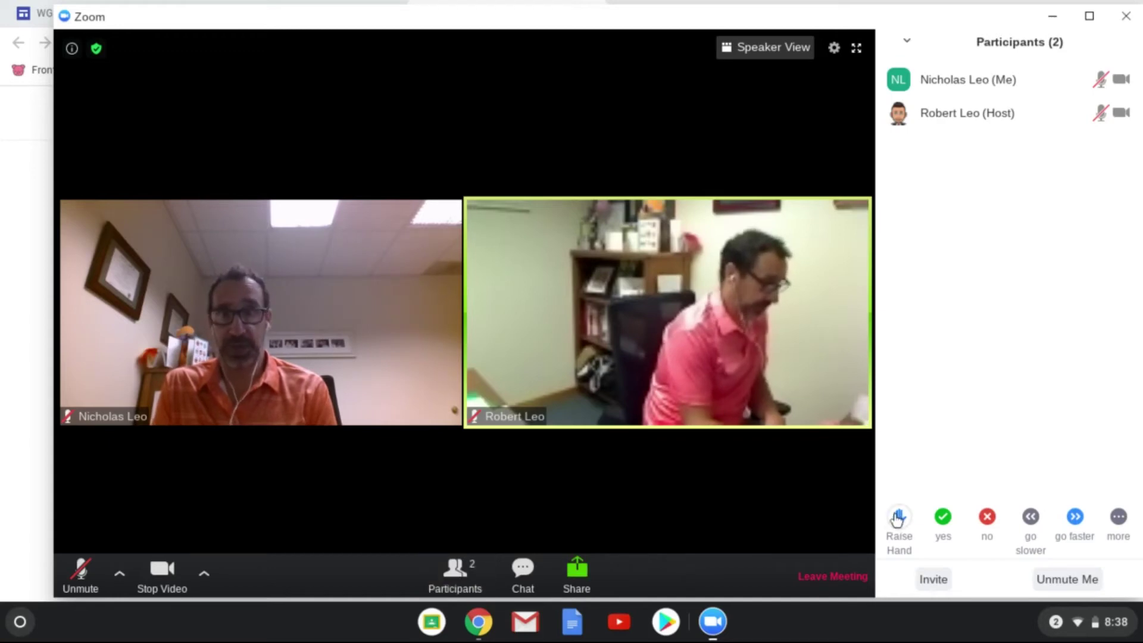
pyautogui.moveTo(1086, 82)
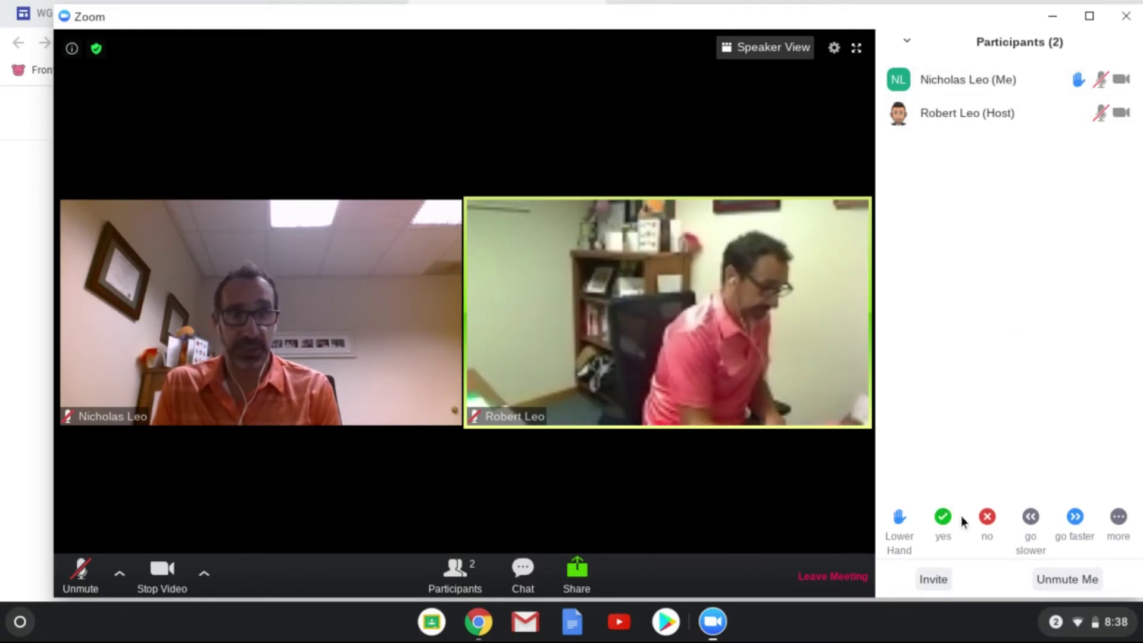
pyautogui.click(1120, 518)
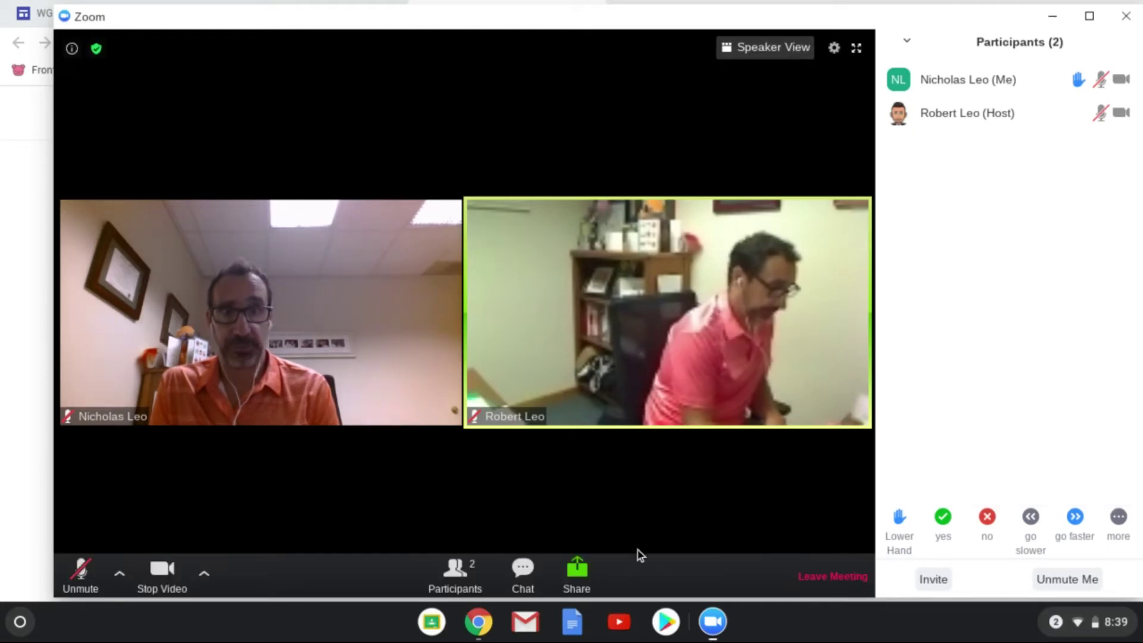
# - Open the meeting chat and display the possible message recipients
pyautogui.click(524, 581)
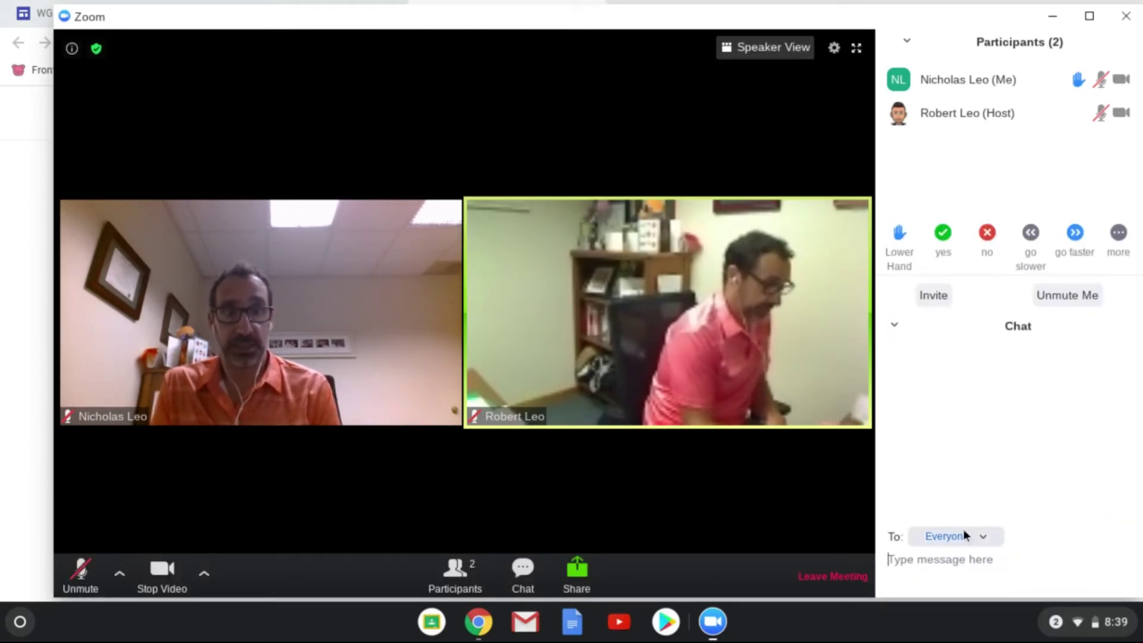
pyautogui.click(981, 538)
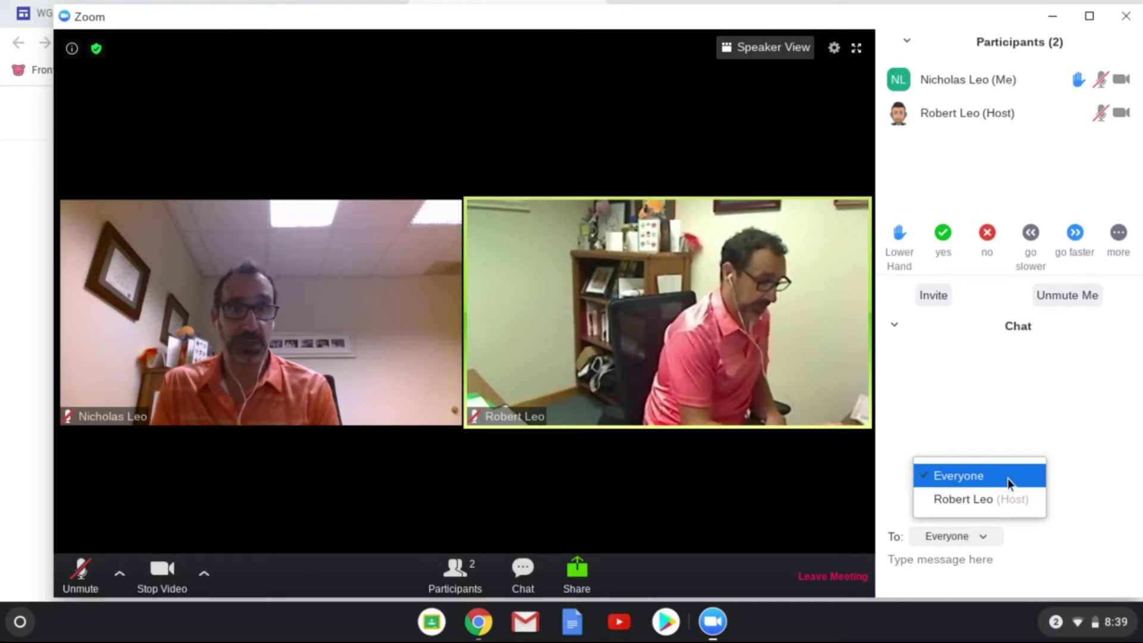
# - Try to share the screen, dismiss the notice, and bring up the Desktop and Application sharing choices
pyautogui.click(586, 585)
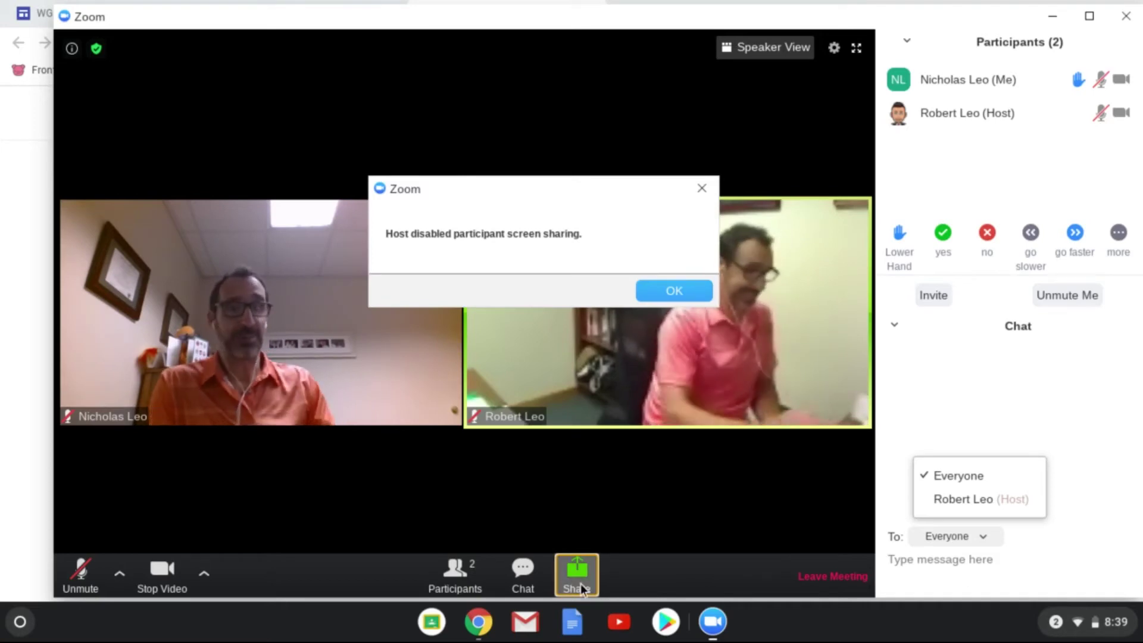
pyautogui.click(661, 292)
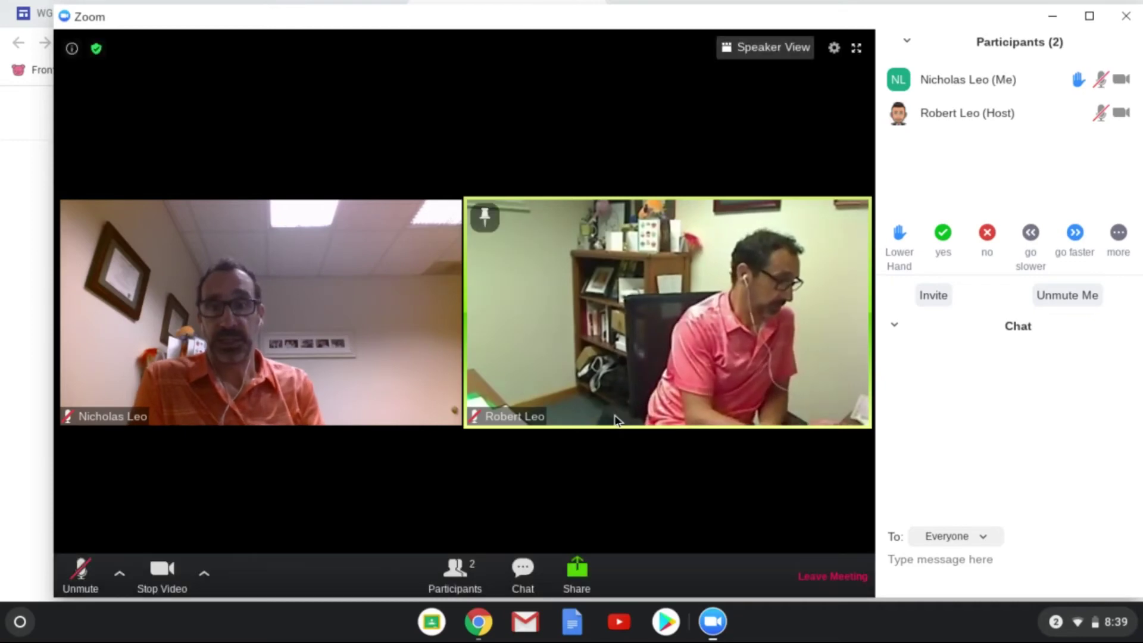
pyautogui.click(572, 572)
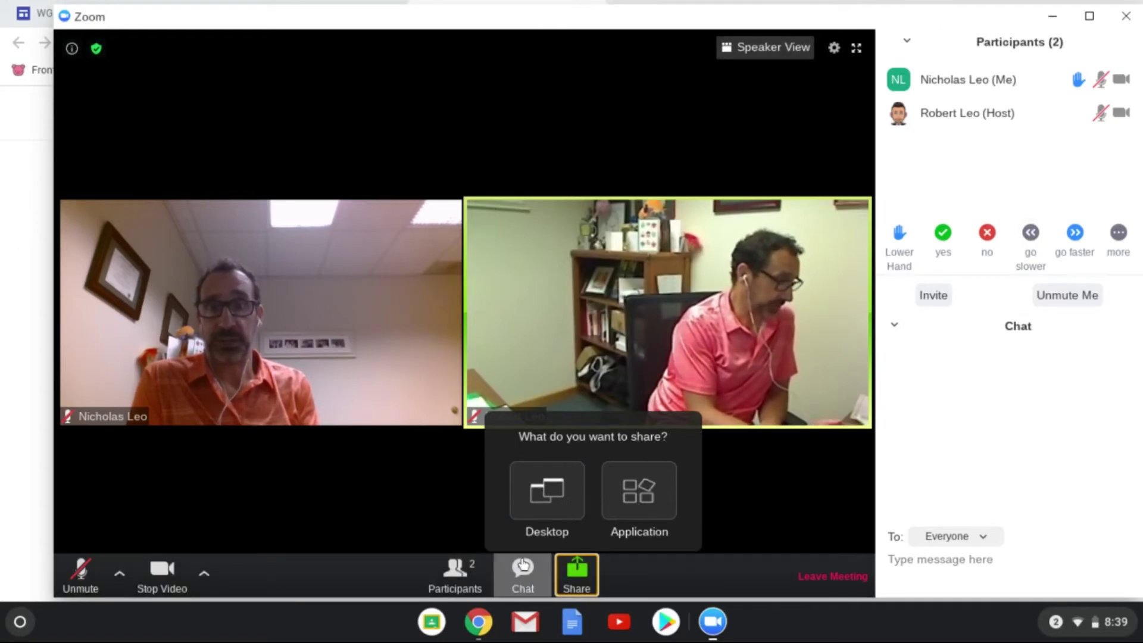
pyautogui.click(594, 596)
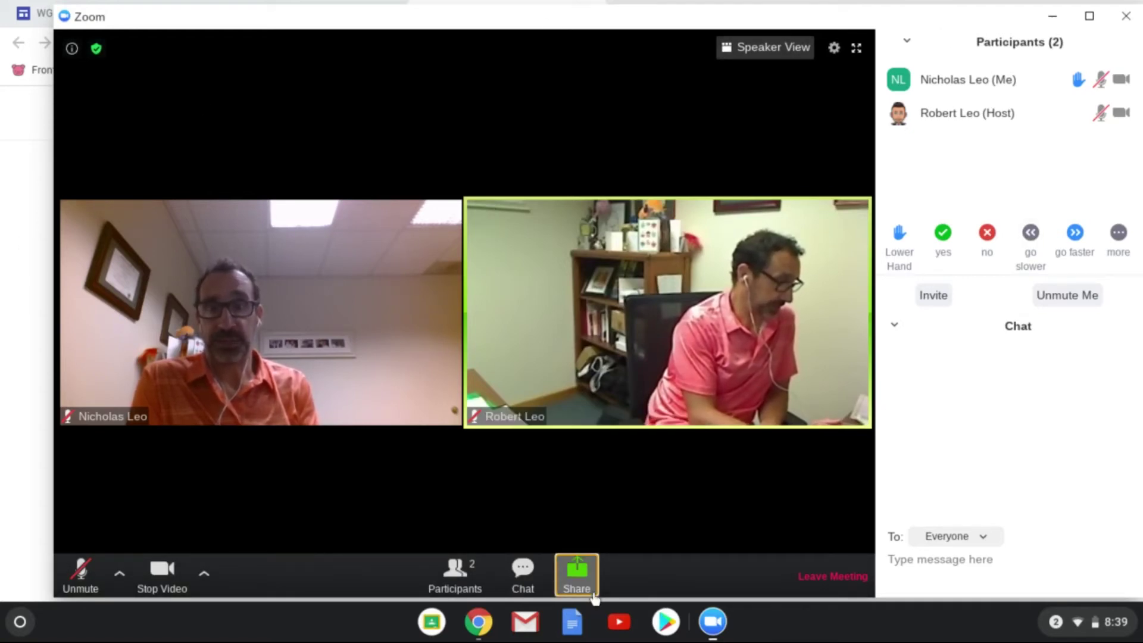
pyautogui.click(594, 596)
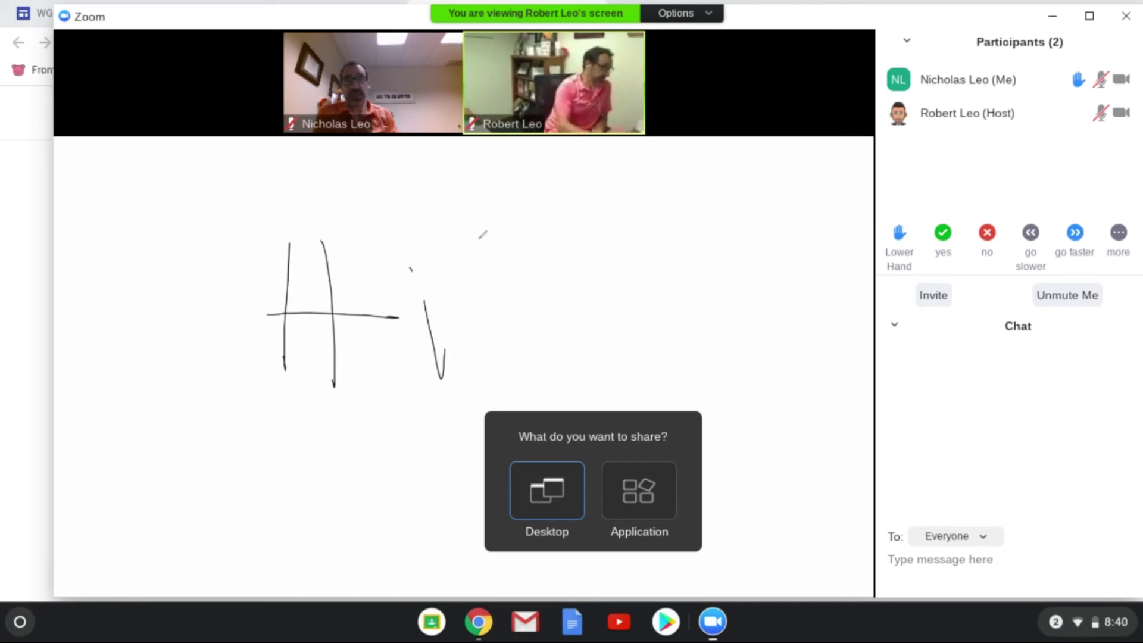
# - View the host's shared whiteboard in full screen, and exit back to the windowed meeting
pyautogui.click(711, 13)
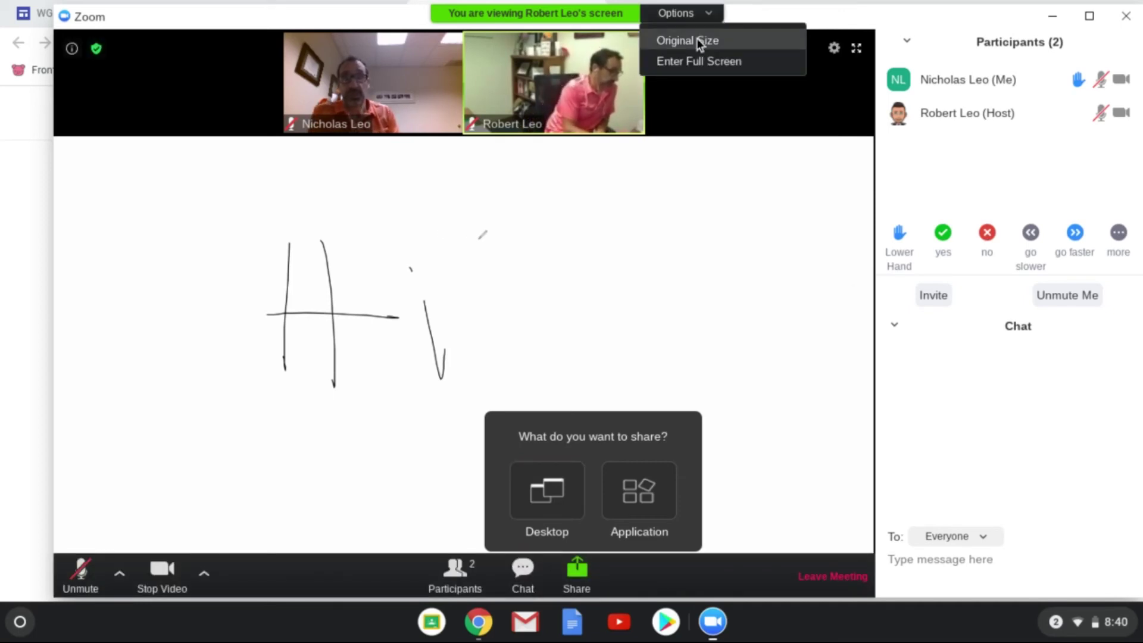
pyautogui.click(685, 65)
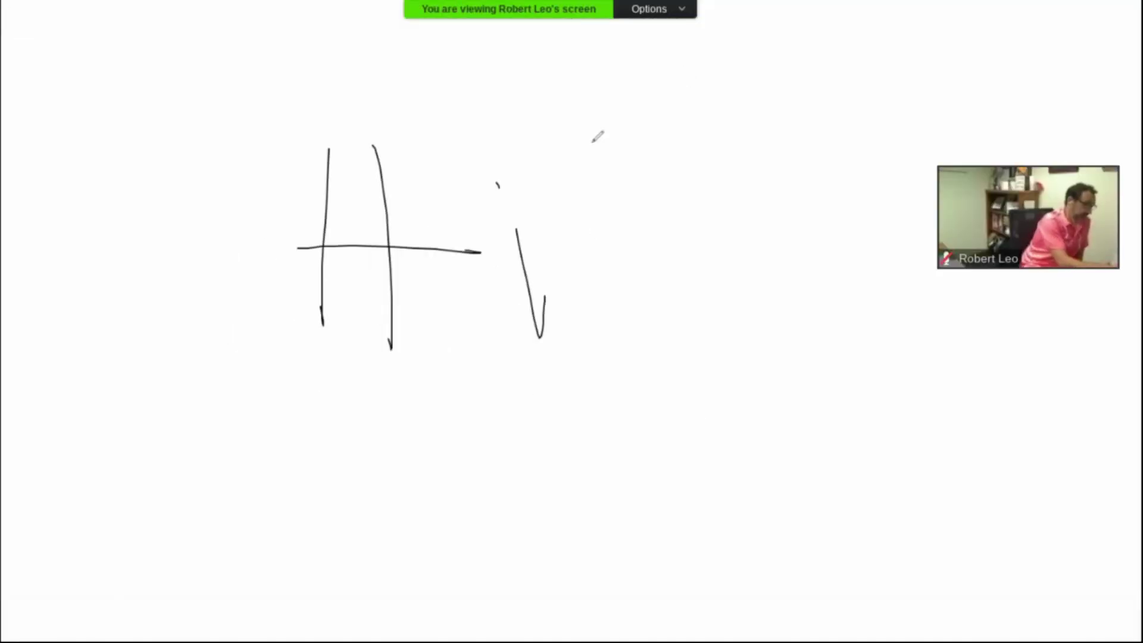
pyautogui.press('Escape')
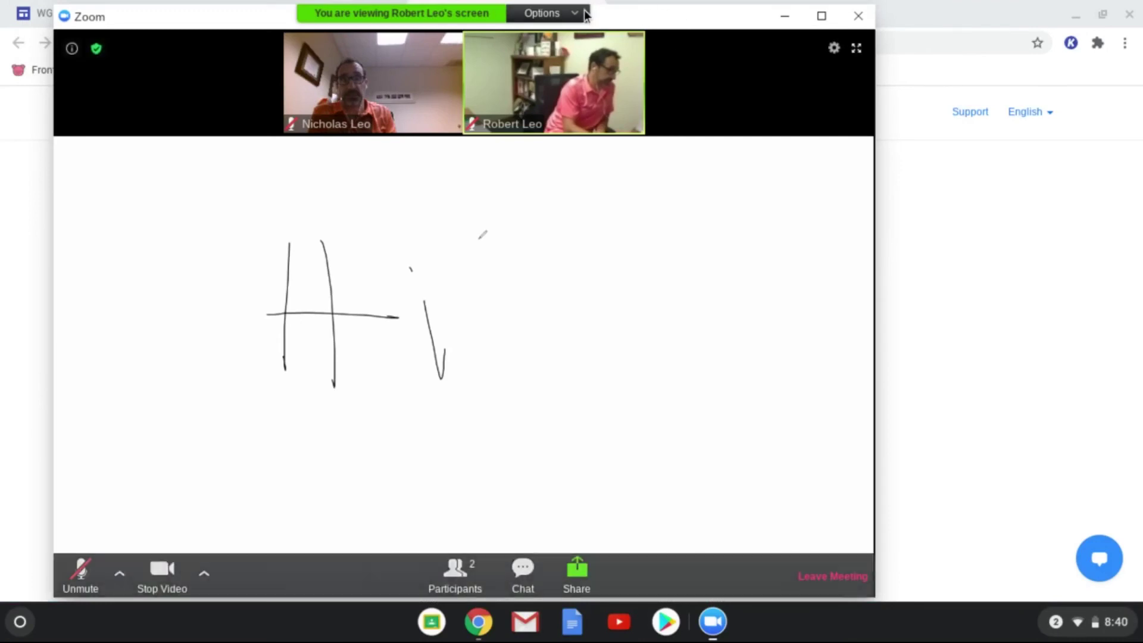
# - Display the host's shared whiteboard at original size, and fit it to the window again
pyautogui.click(583, 17)
pyautogui.click(569, 37)
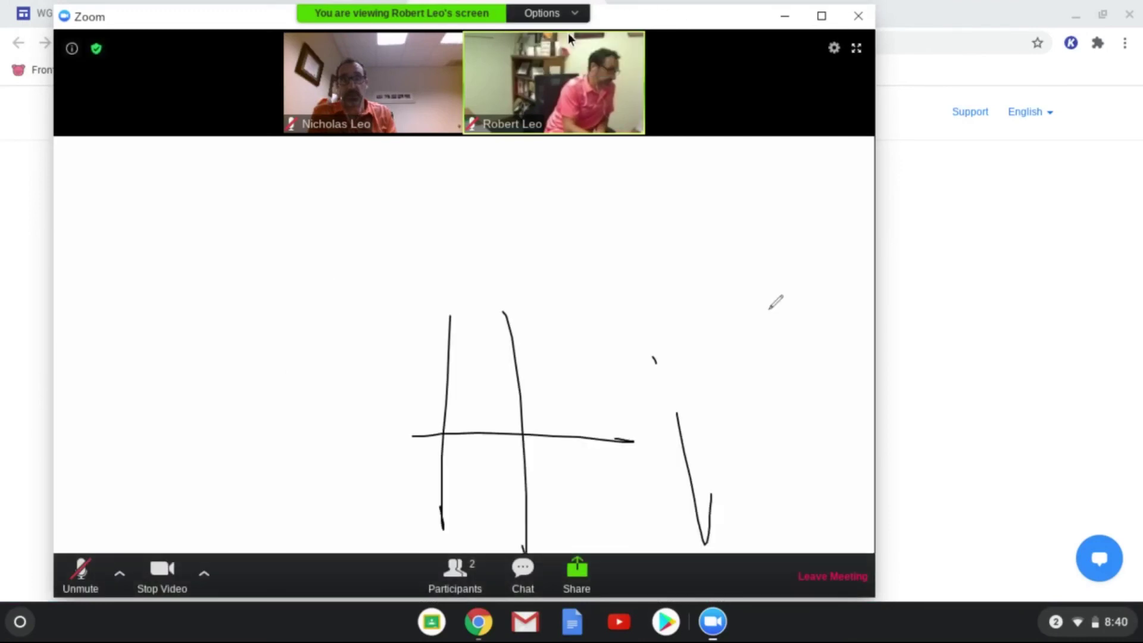
pyautogui.click(576, 13)
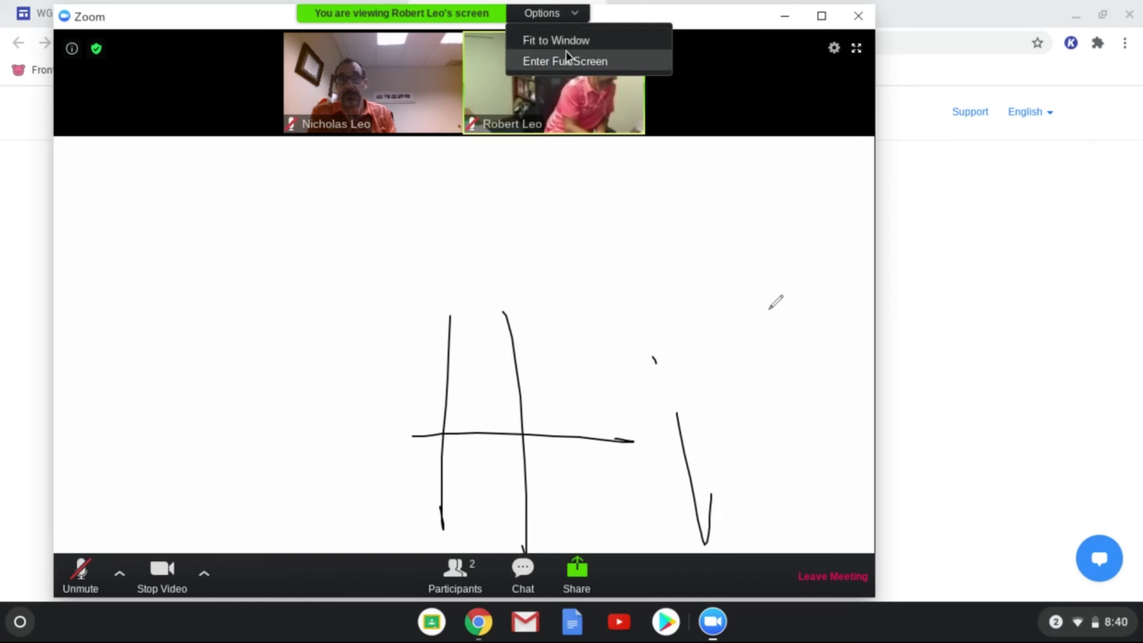
pyautogui.click(568, 40)
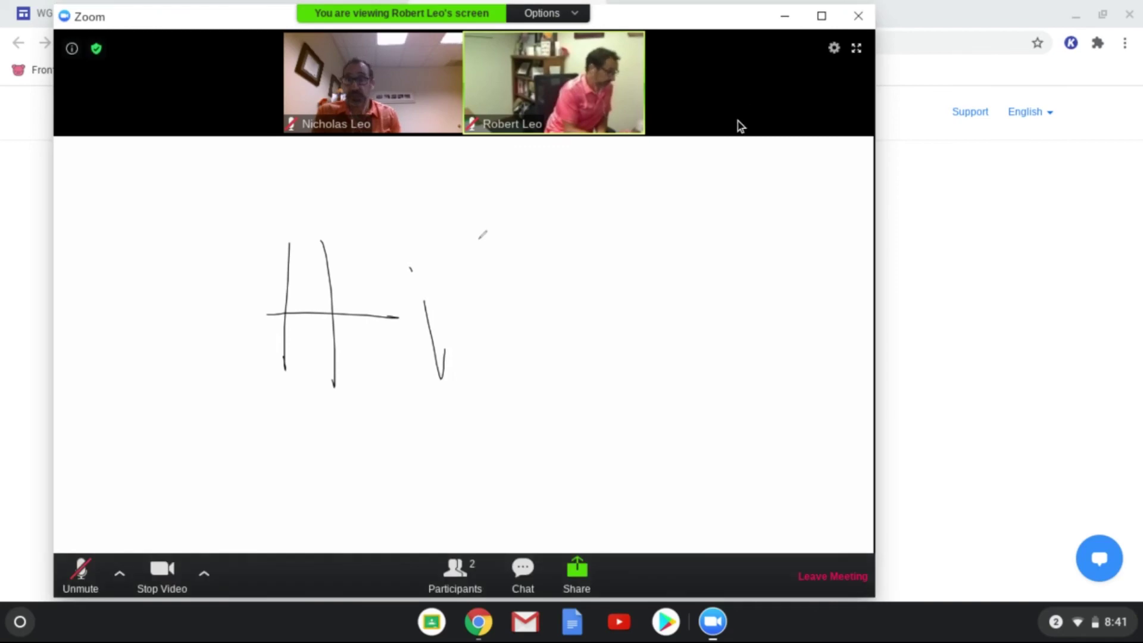
# - Examine the Video, Accessibility, Statistics and About sections of the meeting settings, and close the settings
pyautogui.click(834, 49)
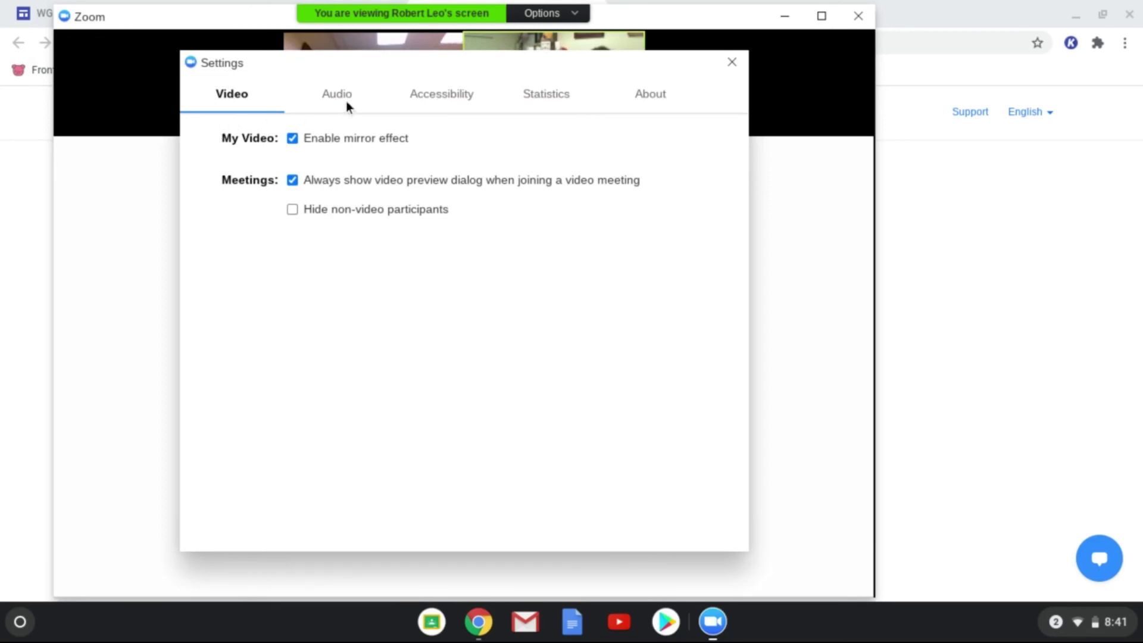
pyautogui.click(435, 93)
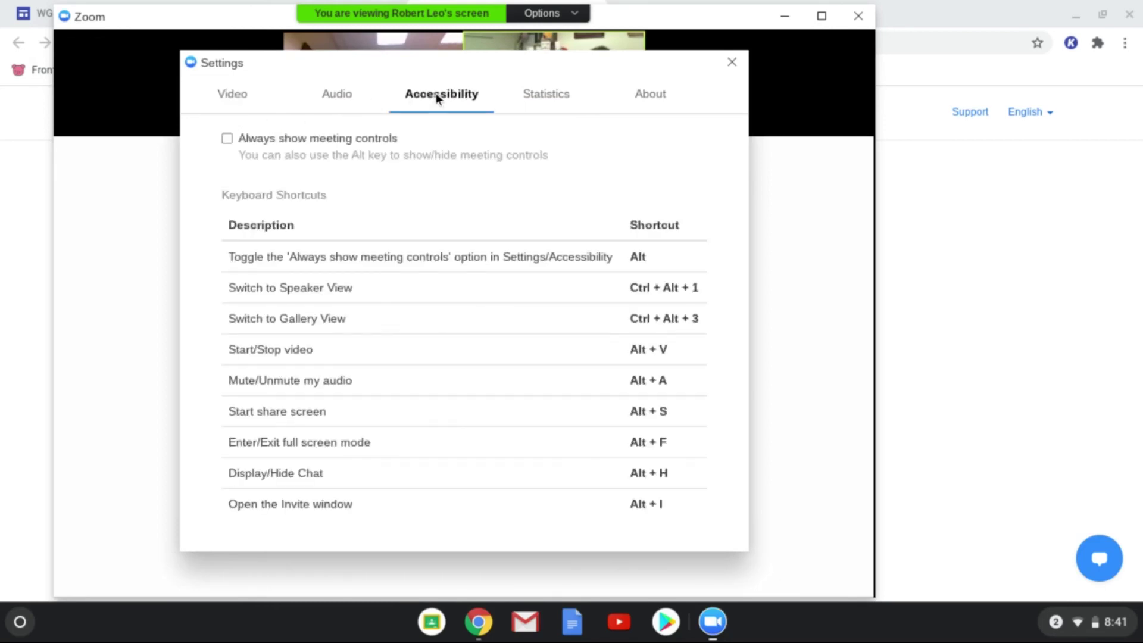
pyautogui.click(567, 91)
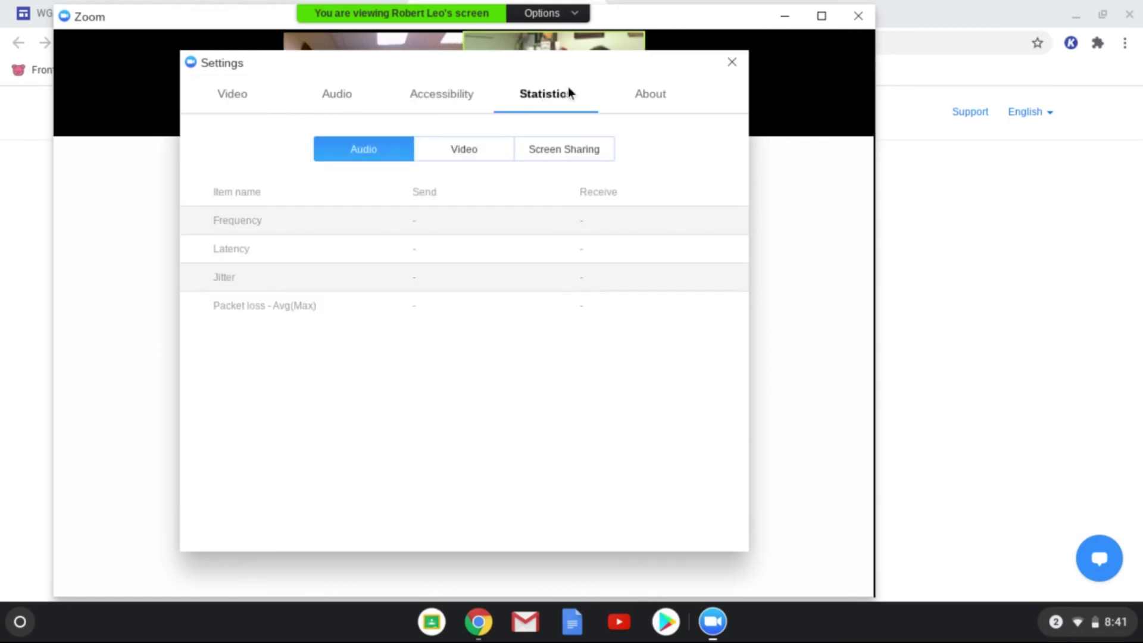
pyautogui.click(639, 95)
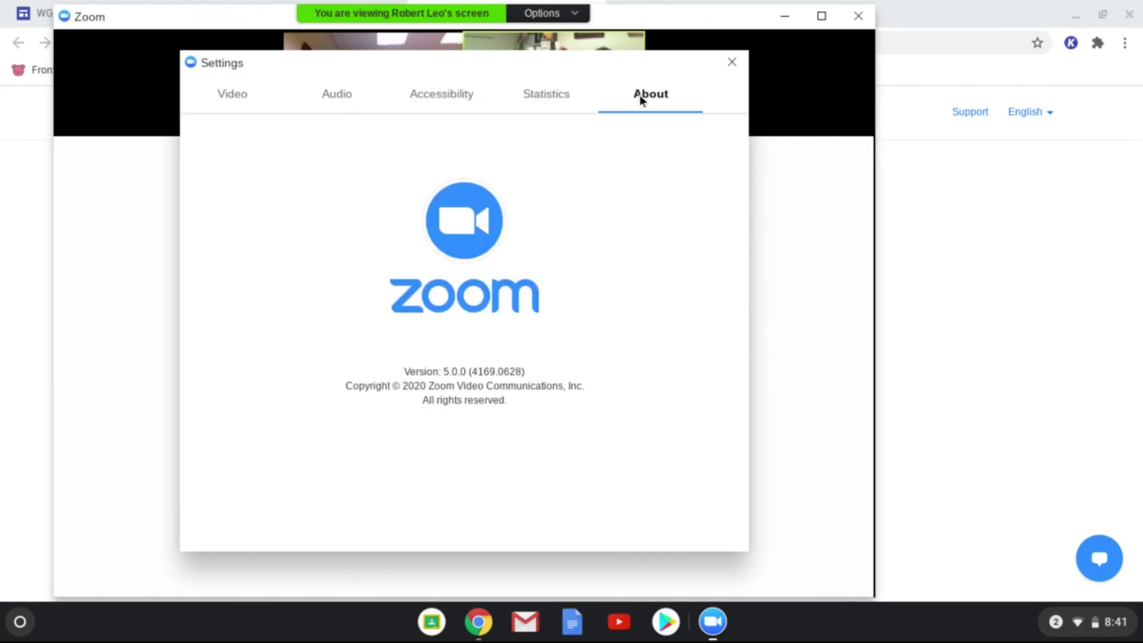
pyautogui.click(732, 64)
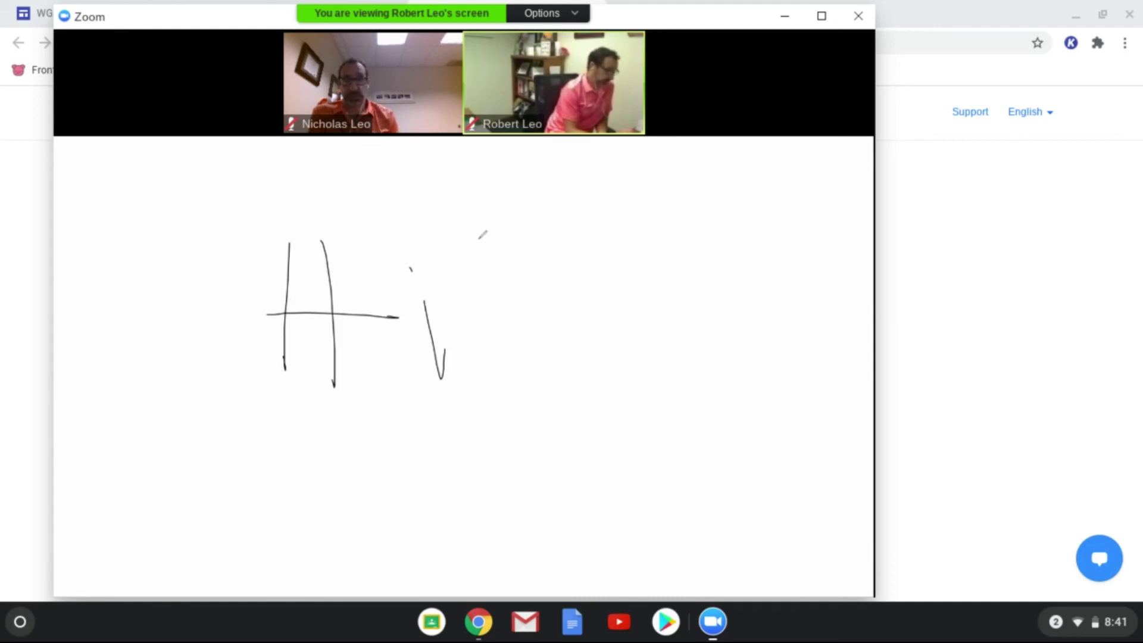
pyautogui.moveTo(379, 117)
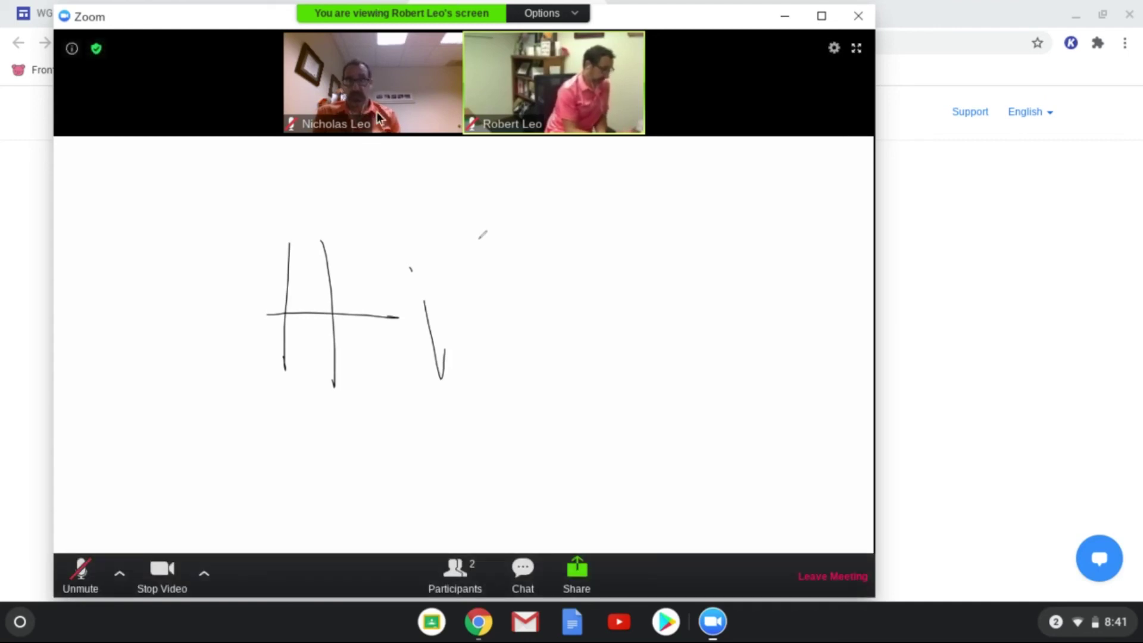